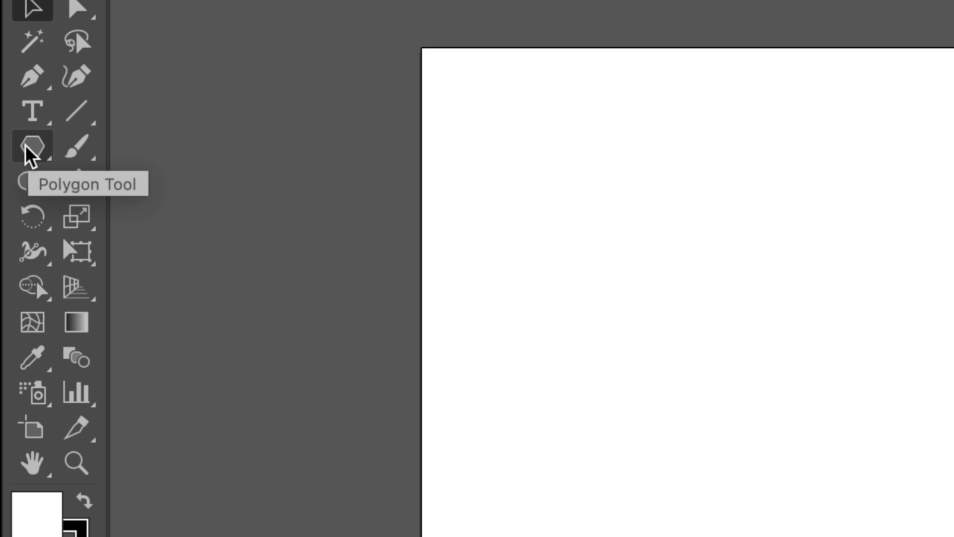
Pick the Rectangle Tool from the shape flyout and draw a square near the artboard centre.
{"action": "left_click_drag", "start_coordinate": [25, 146], "coordinate": [69, 142]}
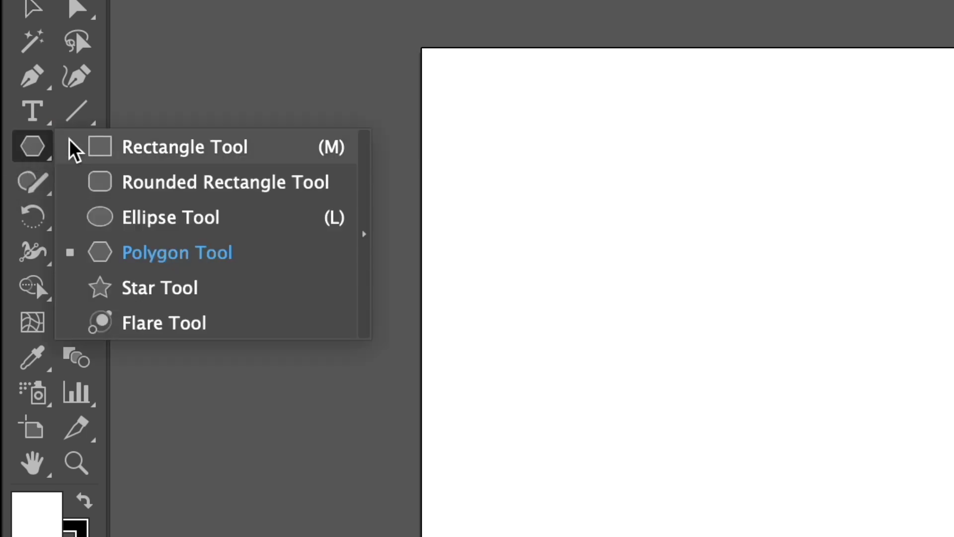
{"action": "mouse_move", "coordinate": [70, 141]}
{"action": "left_mouse_down"}
{"action": "mouse_move", "coordinate": [148, 175]}
{"action": "mouse_move", "coordinate": [262, 259]}
{"action": "mouse_move", "coordinate": [175, 284]}
{"action": "mouse_move", "coordinate": [164, 245]}
{"action": "left_mouse_up"}
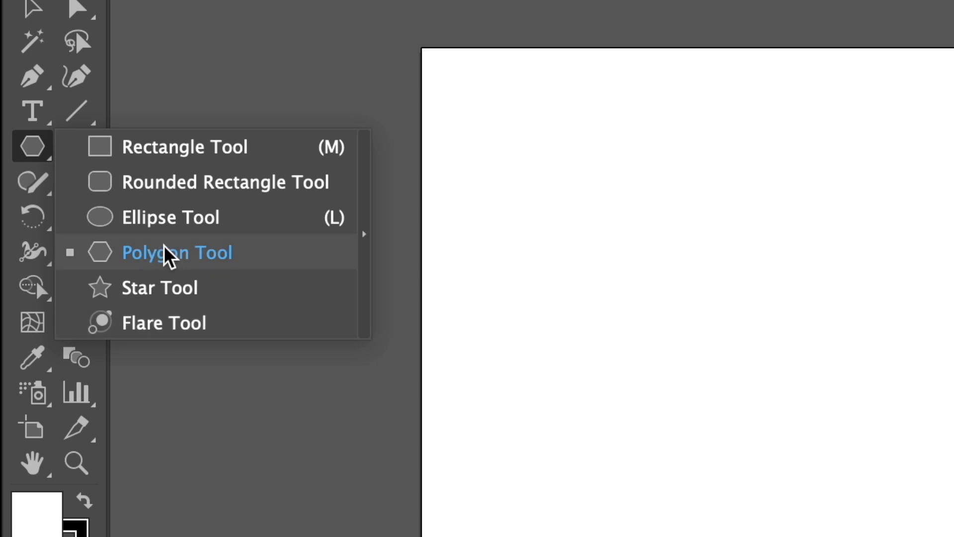
{"action": "mouse_move", "coordinate": [164, 245]}
{"action": "left_mouse_down"}
{"action": "mouse_move", "coordinate": [404, 183]}
{"action": "mouse_move", "coordinate": [159, 152]}
{"action": "left_mouse_up"}
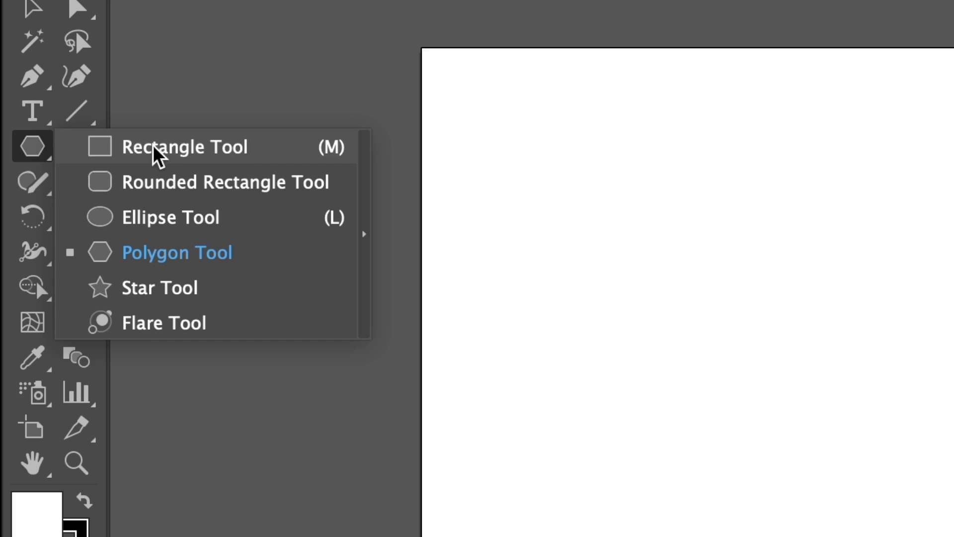
{"action": "mouse_move", "coordinate": [158, 149]}
{"action": "left_mouse_down"}
{"action": "mouse_move", "coordinate": [255, 225]}
{"action": "mouse_move", "coordinate": [226, 156]}
{"action": "left_mouse_up"}
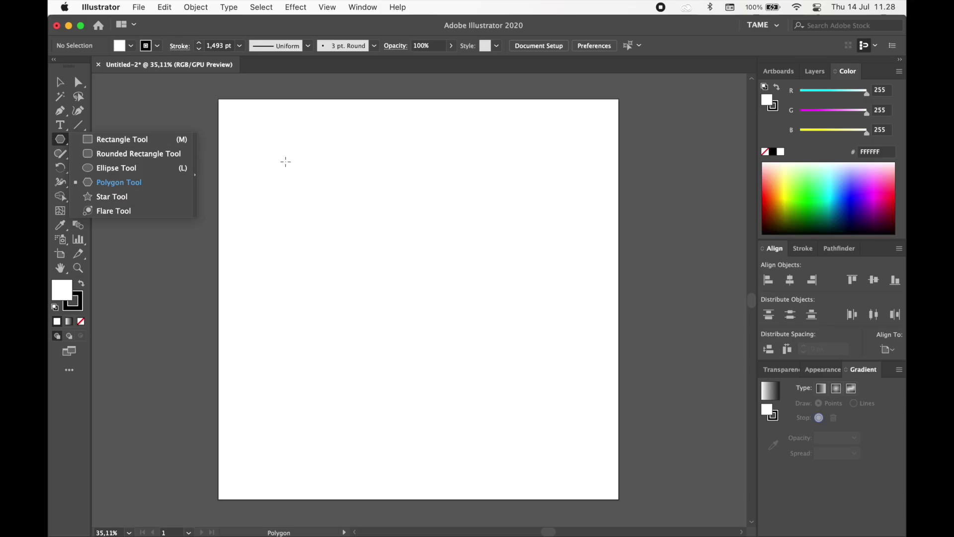
{"action": "left_click_drag", "start_coordinate": [227, 155], "coordinate": [227, 156]}
{"action": "left_click_drag", "start_coordinate": [366, 213], "coordinate": [516, 362]}
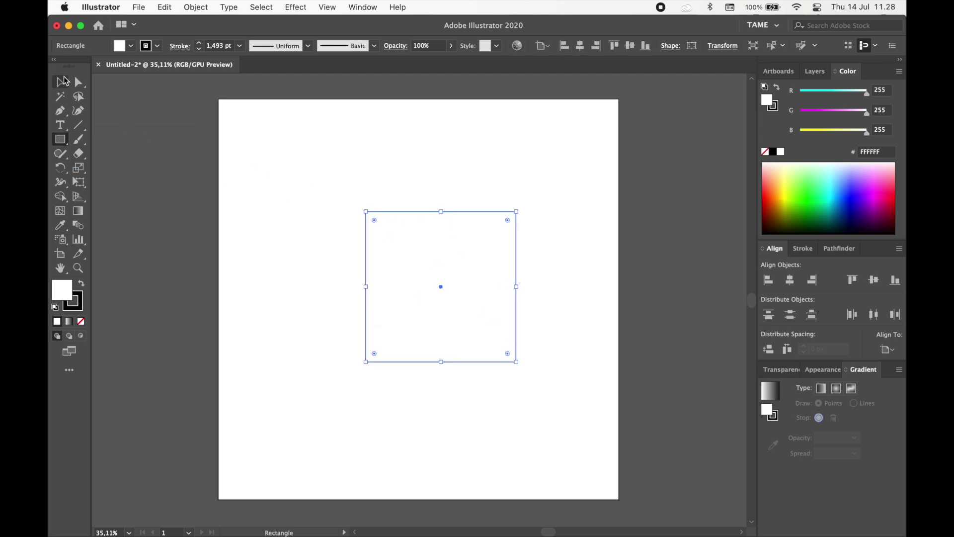
Move the square up-left, then cut it with Scissors at its bottom-left and top-right corners.
{"action": "left_click", "coordinate": [62, 81]}
{"action": "left_click_drag", "start_coordinate": [479, 216], "coordinate": [444, 188]}
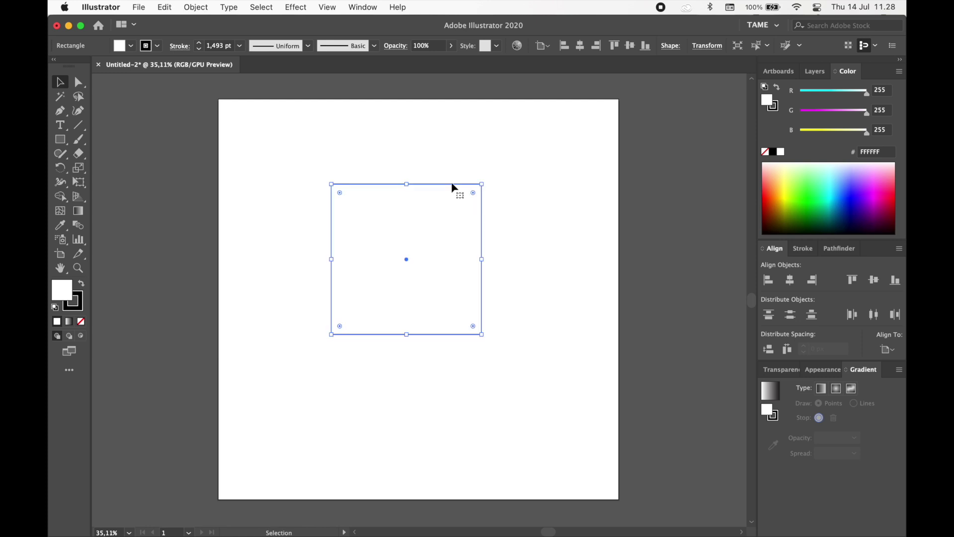
{"action": "left_click", "coordinate": [570, 184]}
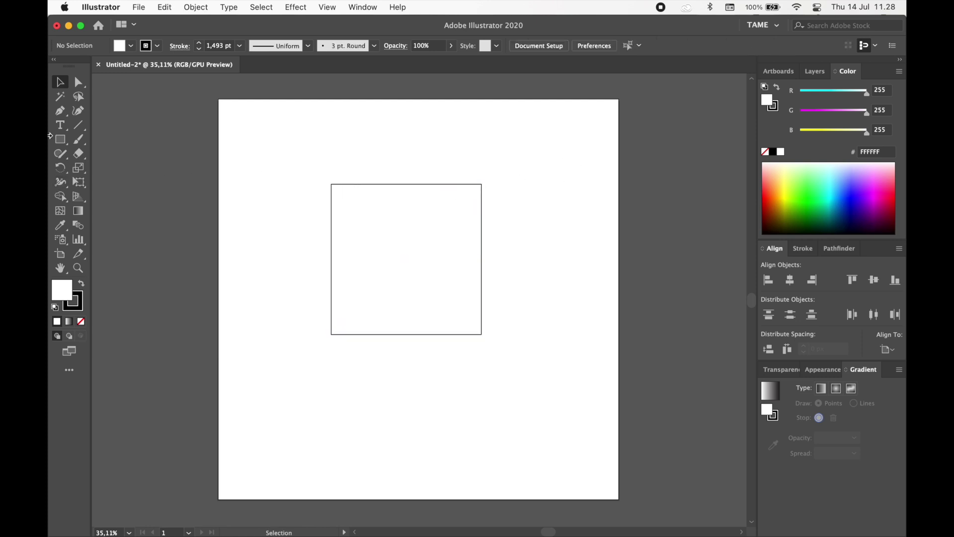
{"action": "left_click_drag", "start_coordinate": [81, 157], "coordinate": [124, 165]}
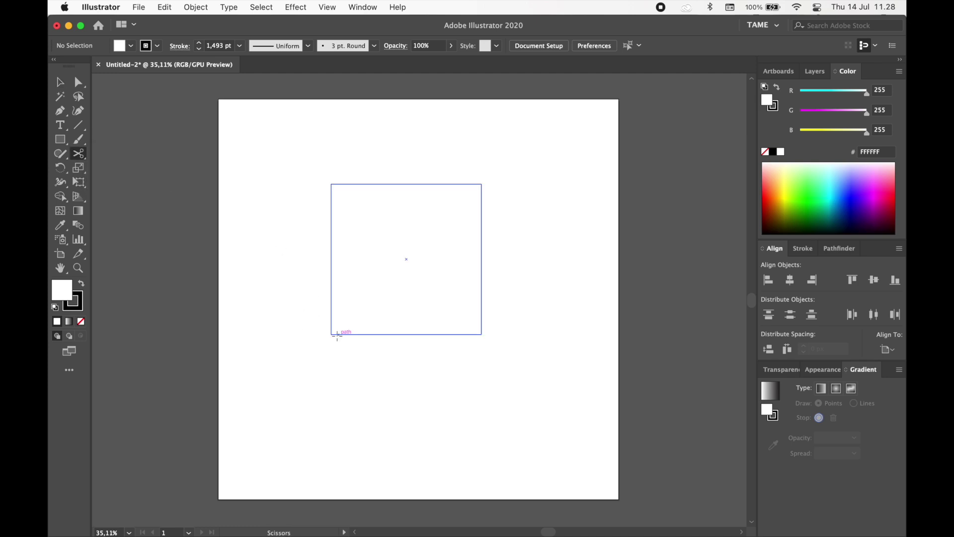
{"action": "left_click", "coordinate": [331, 335]}
{"action": "left_click", "coordinate": [481, 184]}
Pull the lower-right cut piece away, rotate it about 37 degrees and fill it black.
{"action": "key", "text": "v"}
{"action": "left_click_drag", "start_coordinate": [482, 319], "coordinate": [494, 337]}
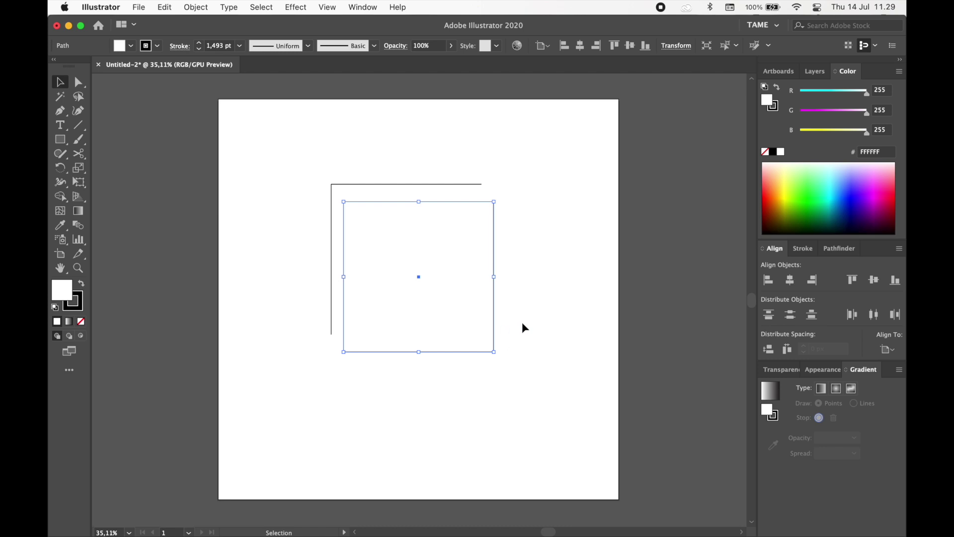
{"action": "left_click_drag", "start_coordinate": [500, 355], "coordinate": [405, 181]}
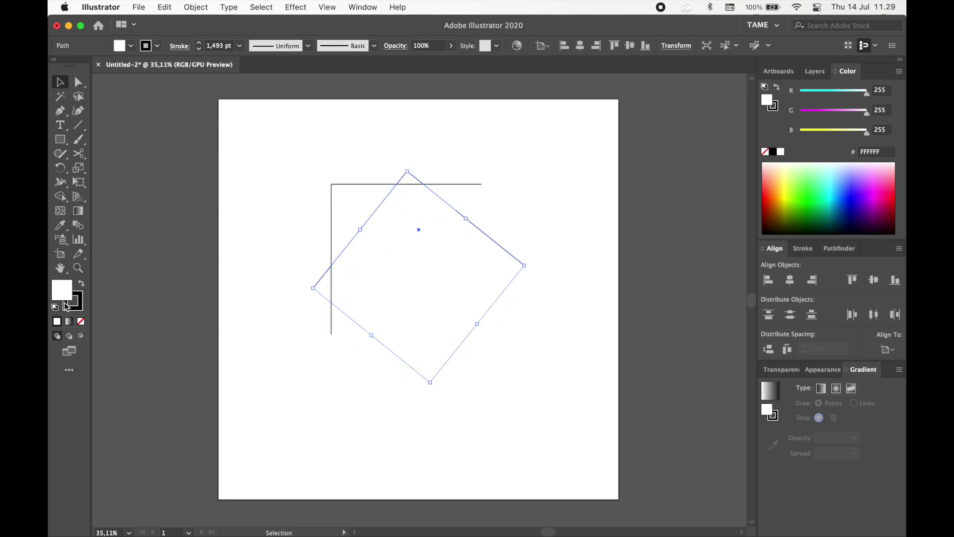
{"action": "key", "text": "shift+x"}
{"action": "left_click", "coordinate": [287, 364]}
Move and slightly rotate the black triangle toward the lower right, then select the leftover outline.
{"action": "mouse_move", "coordinate": [455, 263]}
{"action": "left_mouse_down"}
{"action": "mouse_move", "coordinate": [543, 368]}
{"action": "mouse_move", "coordinate": [501, 372]}
{"action": "left_mouse_up"}
{"action": "left_click_drag", "start_coordinate": [572, 372], "coordinate": [578, 385]}
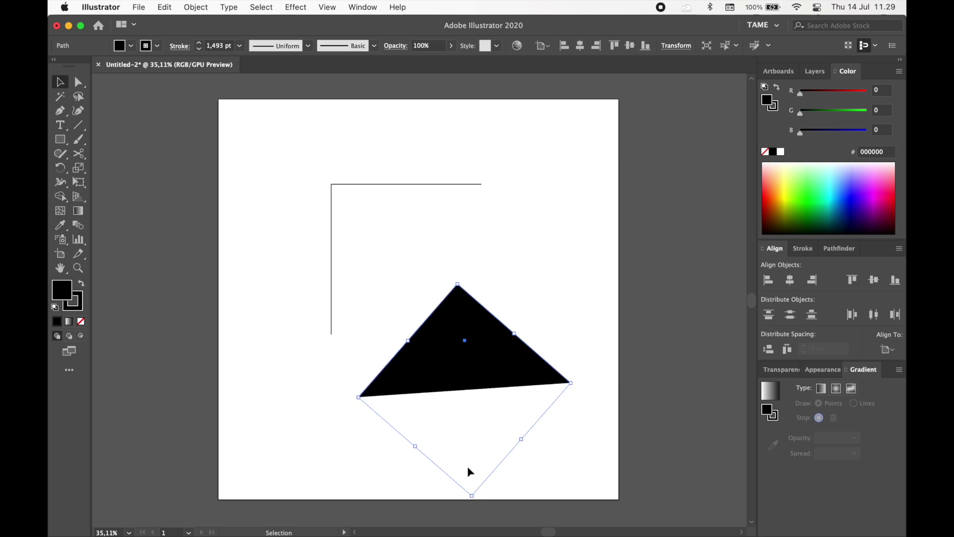
{"action": "left_click_drag", "start_coordinate": [495, 341], "coordinate": [526, 341]}
{"action": "left_click", "coordinate": [342, 195]}
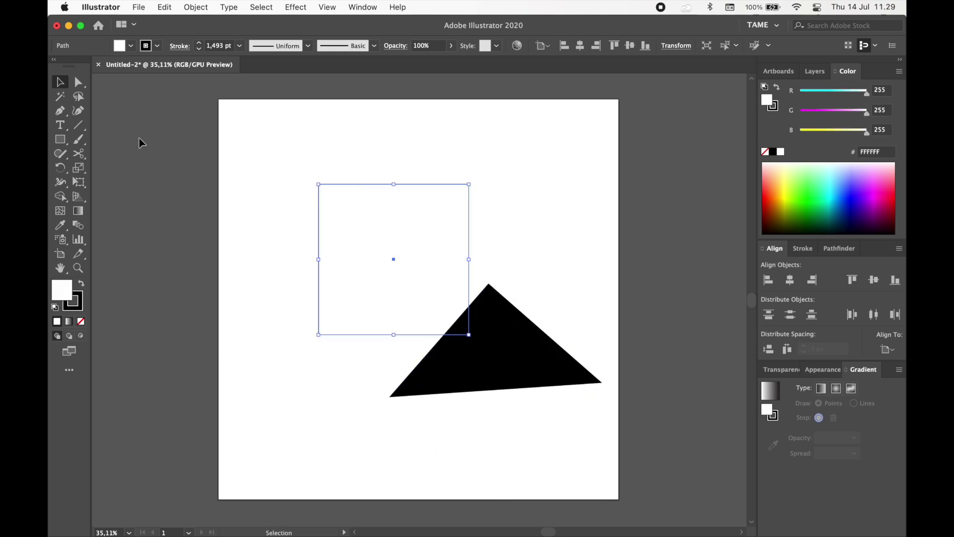
Draw a circle near the outline's top-left corner with the Ellipse Tool and fill it black.
{"action": "left_click_drag", "start_coordinate": [60, 139], "coordinate": [111, 168]}
{"action": "left_click", "coordinate": [111, 168]}
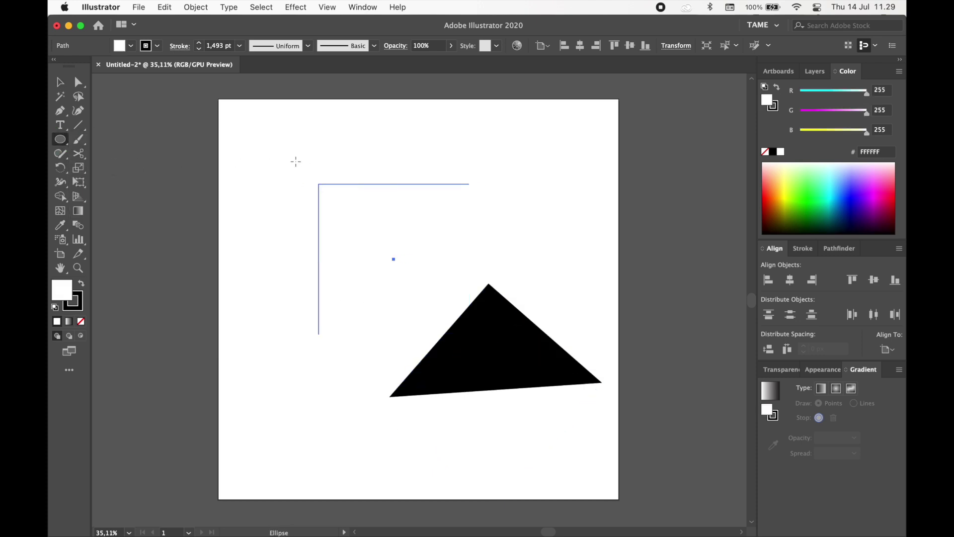
{"action": "left_click_drag", "start_coordinate": [268, 159], "coordinate": [340, 231]}
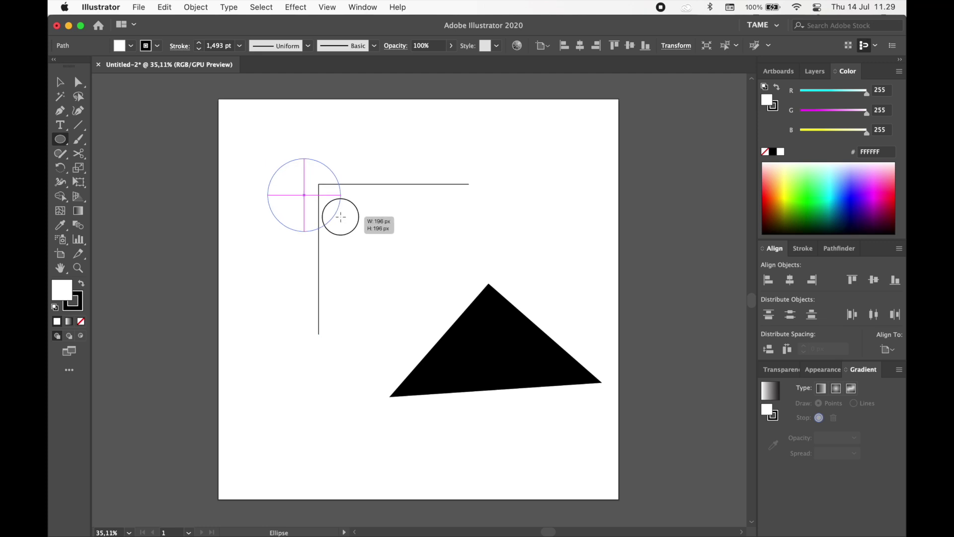
{"action": "key", "text": "shift+x"}
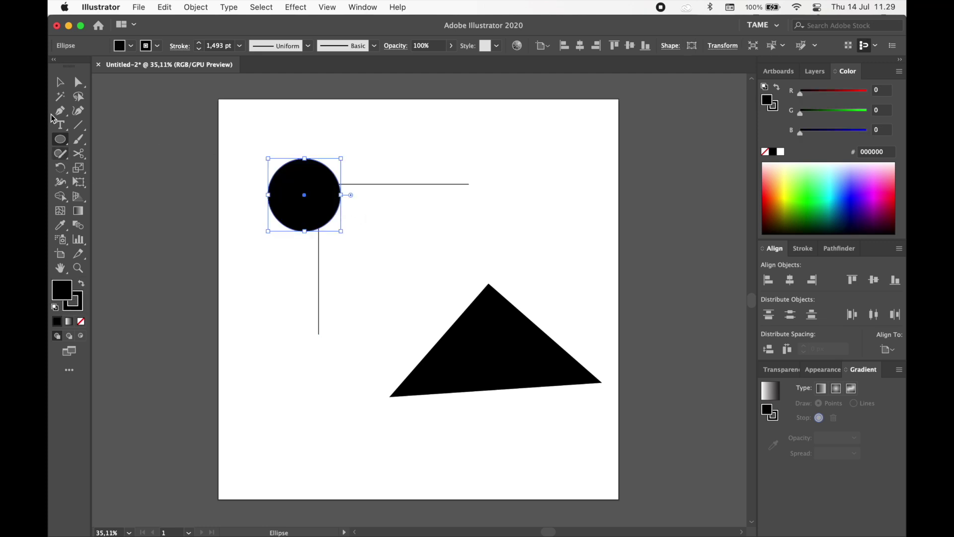
Move the circle down beside the outline, then marquee-select every shape and delete them all.
{"action": "key", "text": "v"}
{"action": "left_click", "coordinate": [307, 213]}
{"action": "left_click_drag", "start_coordinate": [307, 214], "coordinate": [294, 330]}
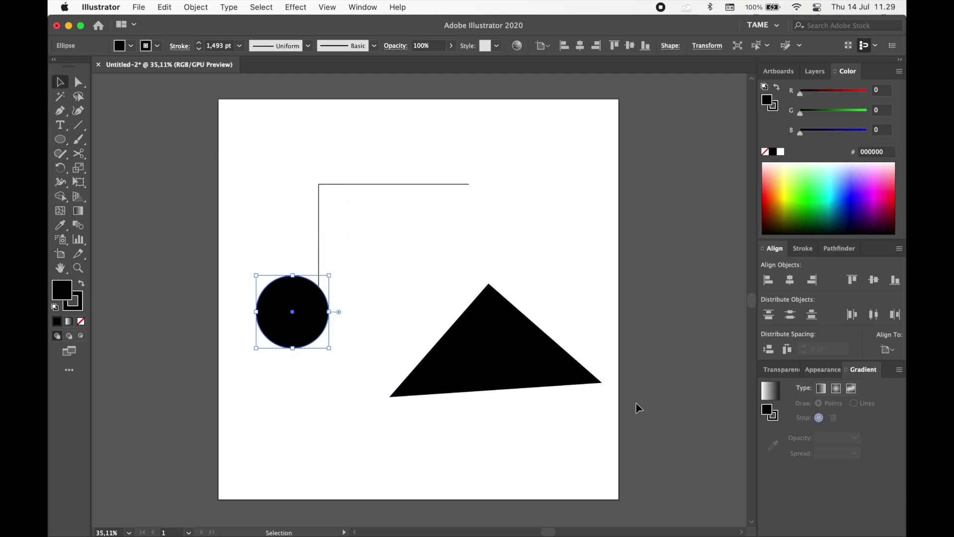
{"action": "left_click_drag", "start_coordinate": [636, 405], "coordinate": [274, 187]}
{"action": "key", "text": "Delete"}
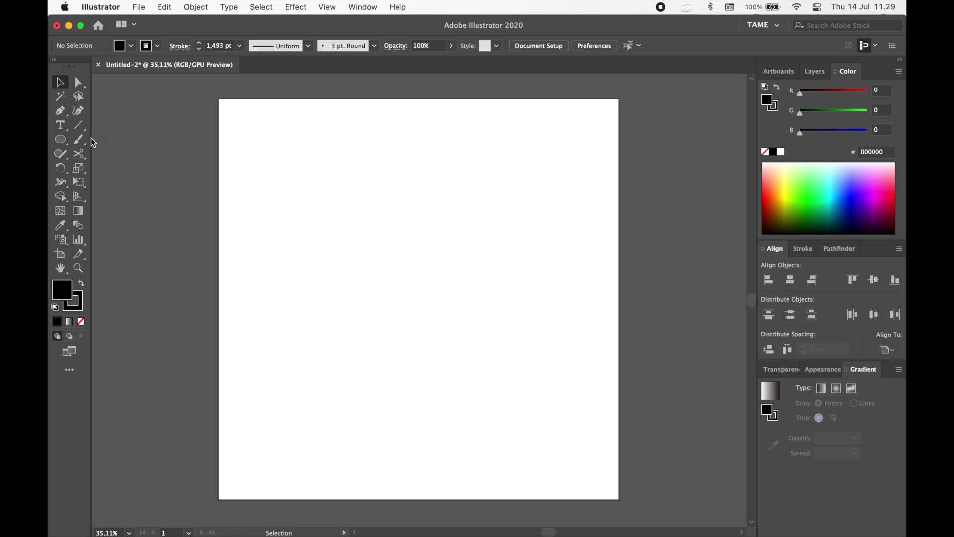
Draw a large black polygon from the artboard centre with the Polygon Tool.
{"action": "left_click", "coordinate": [68, 142]}
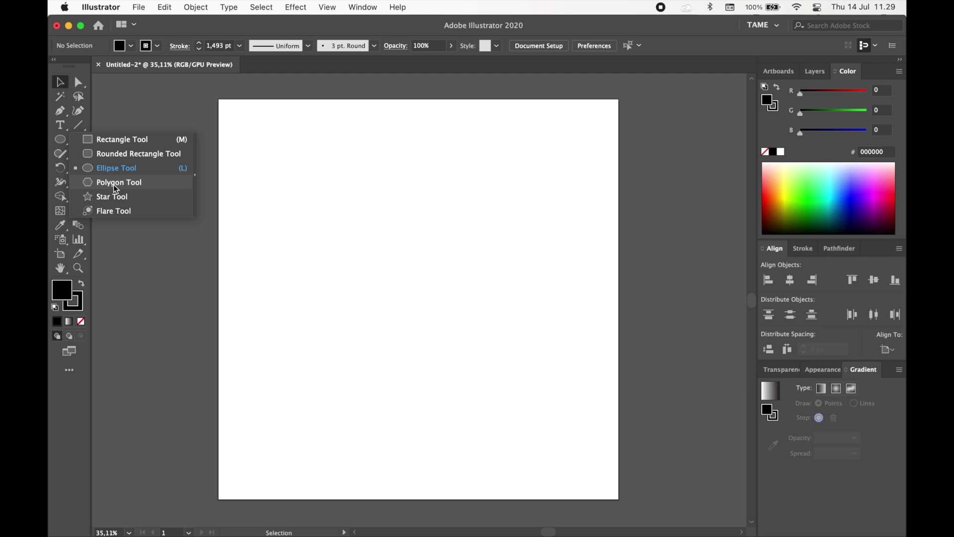
{"action": "left_click", "coordinate": [116, 182]}
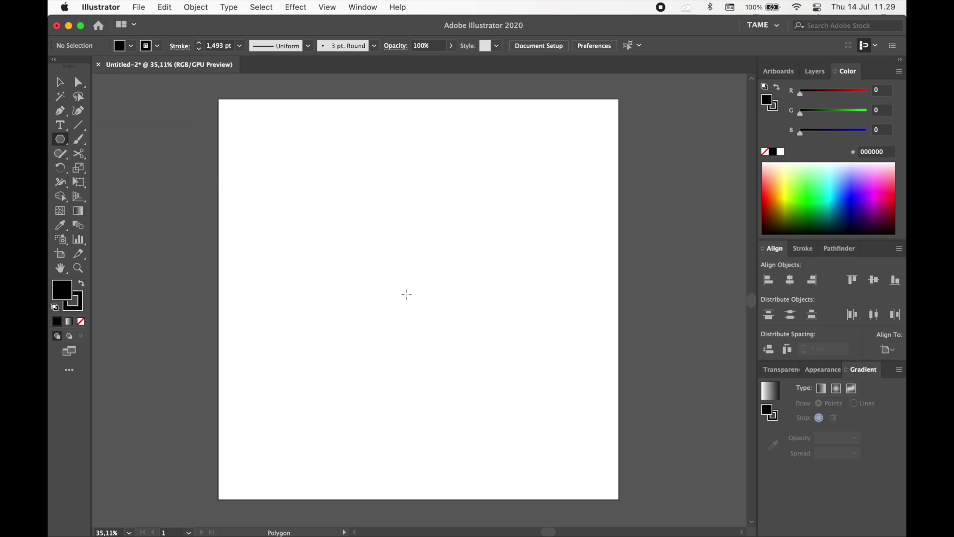
{"action": "mouse_move", "coordinate": [412, 280]}
{"action": "left_mouse_down"}
{"action": "mouse_move", "coordinate": [451, 320]}
{"action": "mouse_move", "coordinate": [551, 378]}
{"action": "left_mouse_up"}
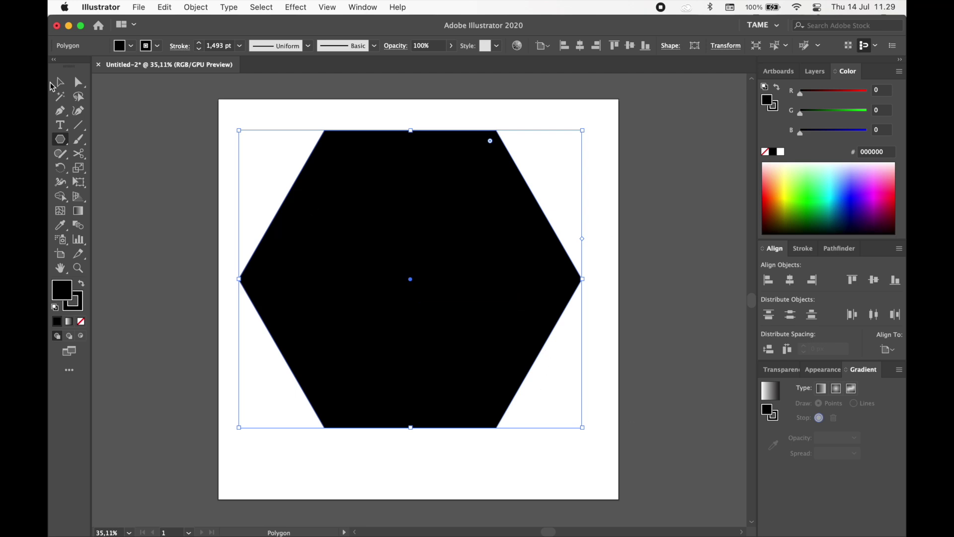
Centre the hexagon horizontally and vertically on the artboard with the Align buttons.
{"action": "key", "text": "v"}
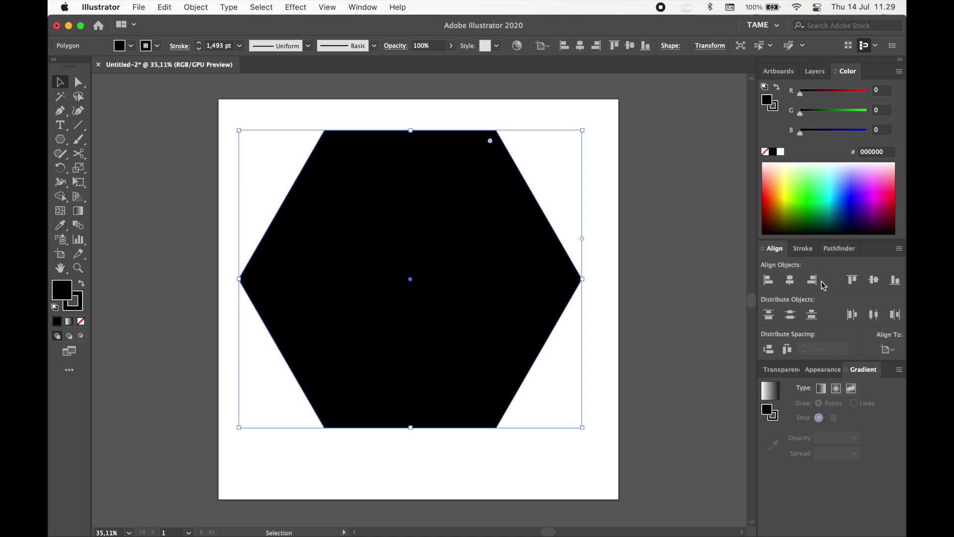
{"action": "left_click", "coordinate": [789, 280]}
{"action": "left_click", "coordinate": [873, 279]}
{"action": "left_click", "coordinate": [662, 247]}
{"action": "left_click", "coordinate": [487, 253]}
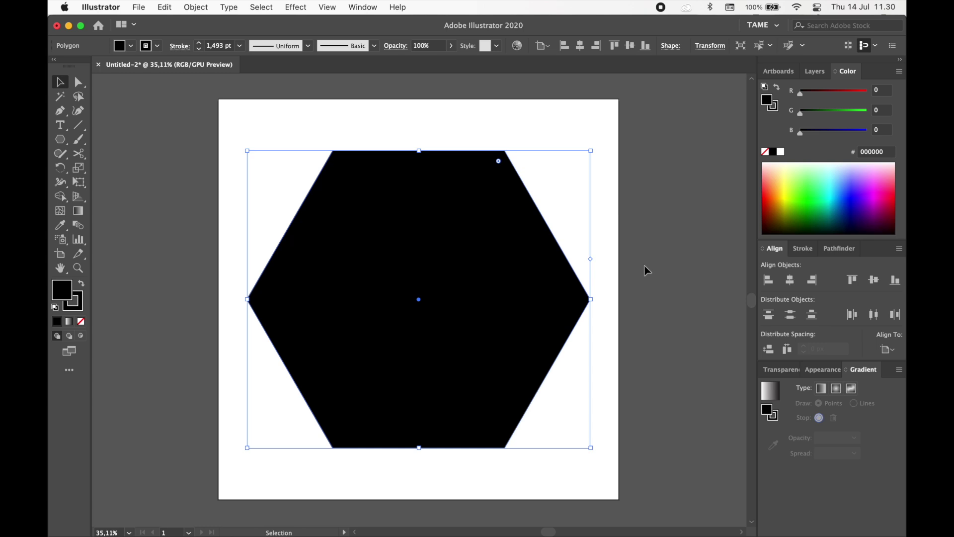
{"action": "left_click", "coordinate": [626, 262]}
{"action": "left_click", "coordinate": [496, 252]}
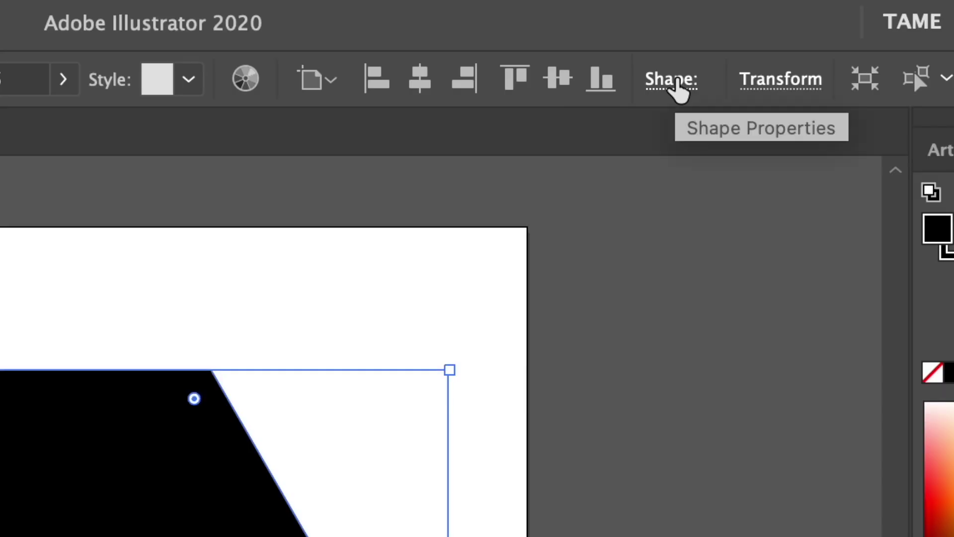
Set the polygon's side count to 3 in the control bar's Shape popup.
{"action": "left_click", "coordinate": [677, 82]}
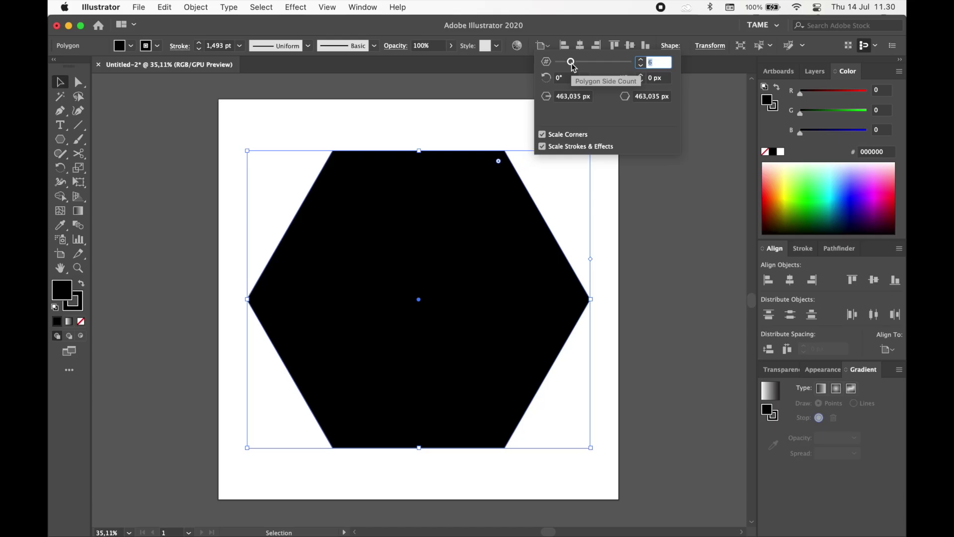
{"action": "mouse_move", "coordinate": [574, 68]}
{"action": "left_mouse_down"}
{"action": "mouse_move", "coordinate": [641, 70]}
{"action": "mouse_move", "coordinate": [562, 60]}
{"action": "left_mouse_up"}
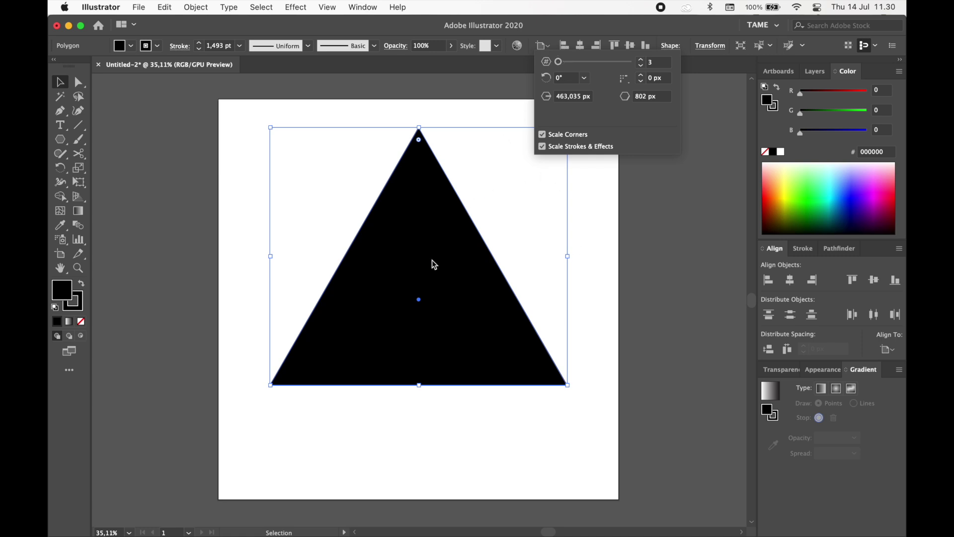
Move the triangle lower, then align it to the artboard's vertical centre.
{"action": "left_click_drag", "start_coordinate": [449, 249], "coordinate": [451, 268]}
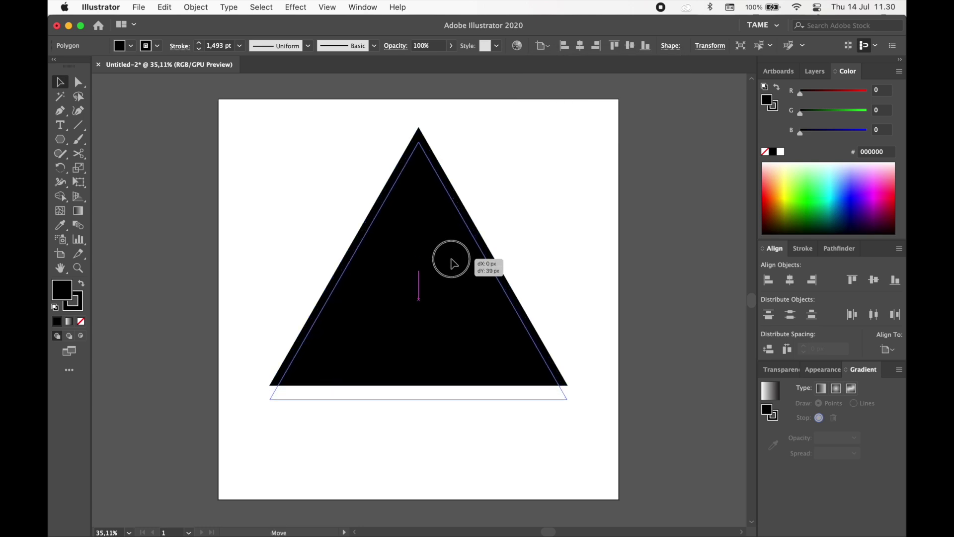
{"action": "left_click_drag", "start_coordinate": [451, 268], "coordinate": [452, 271]}
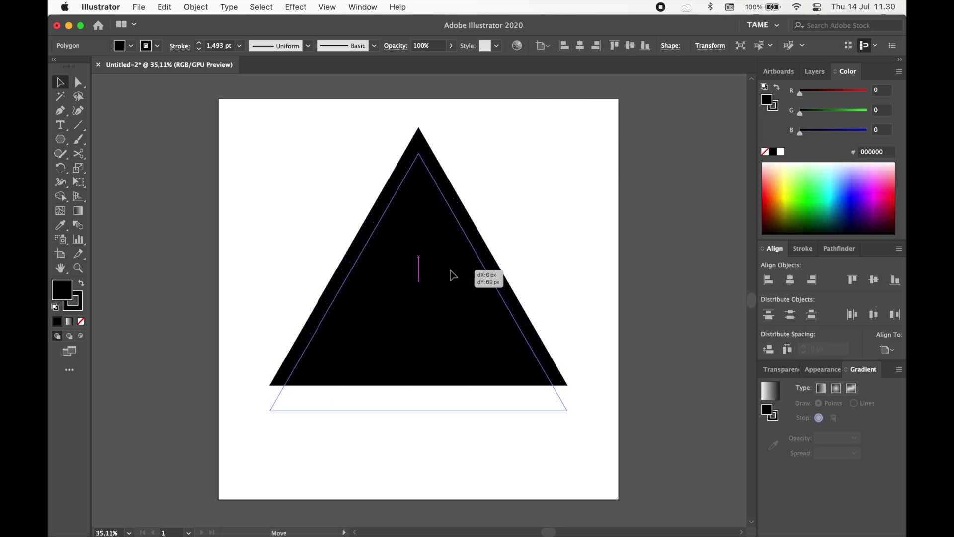
{"action": "left_click", "coordinate": [895, 279]}
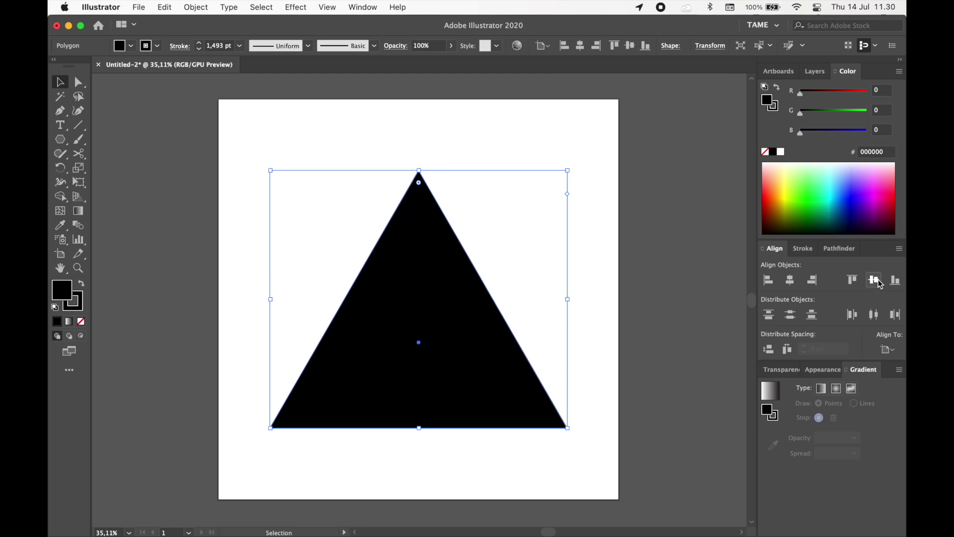
{"action": "left_click", "coordinate": [671, 270]}
Select the triangle and delete it, leaving the artboard empty.
{"action": "left_click", "coordinate": [431, 296]}
{"action": "left_click", "coordinate": [585, 350]}
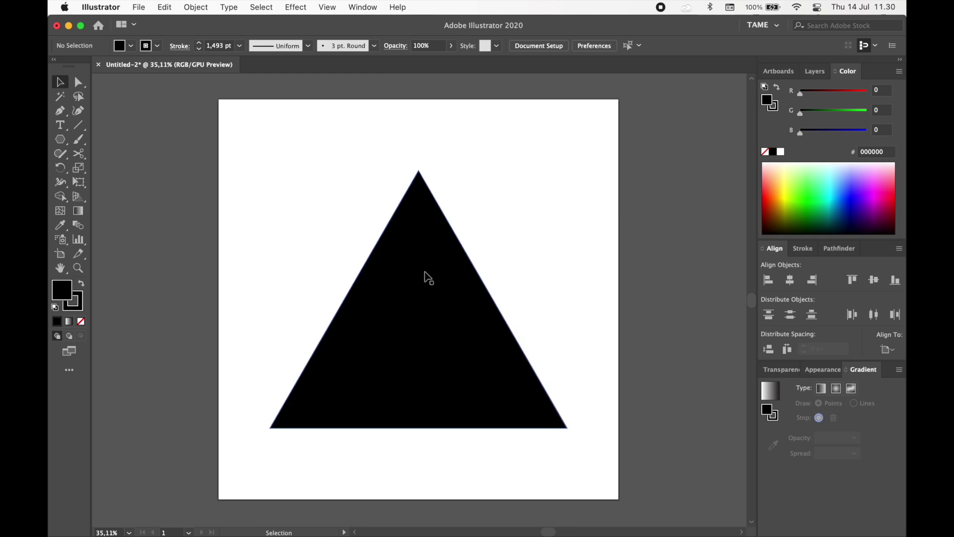
{"action": "left_click", "coordinate": [426, 275]}
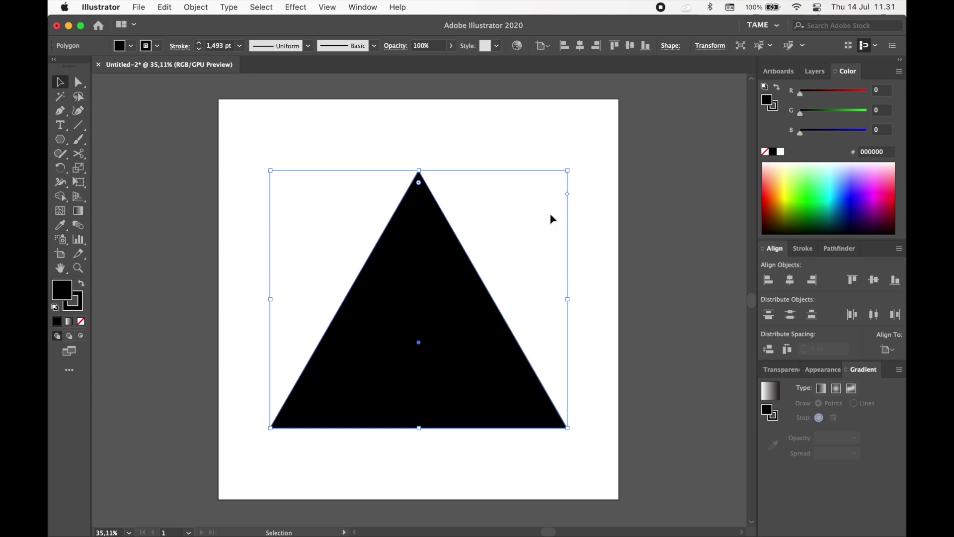
{"action": "left_click", "coordinate": [631, 249]}
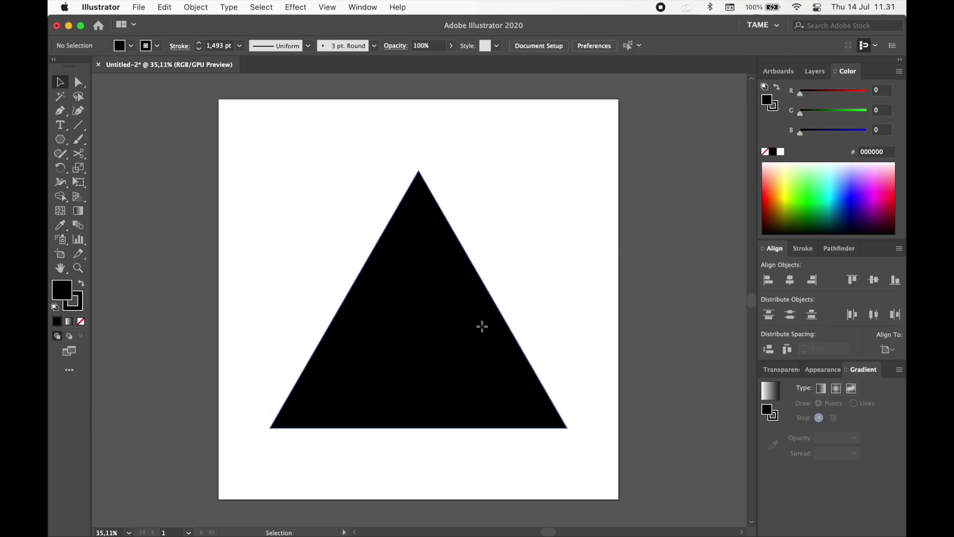
{"action": "left_click", "coordinate": [482, 328]}
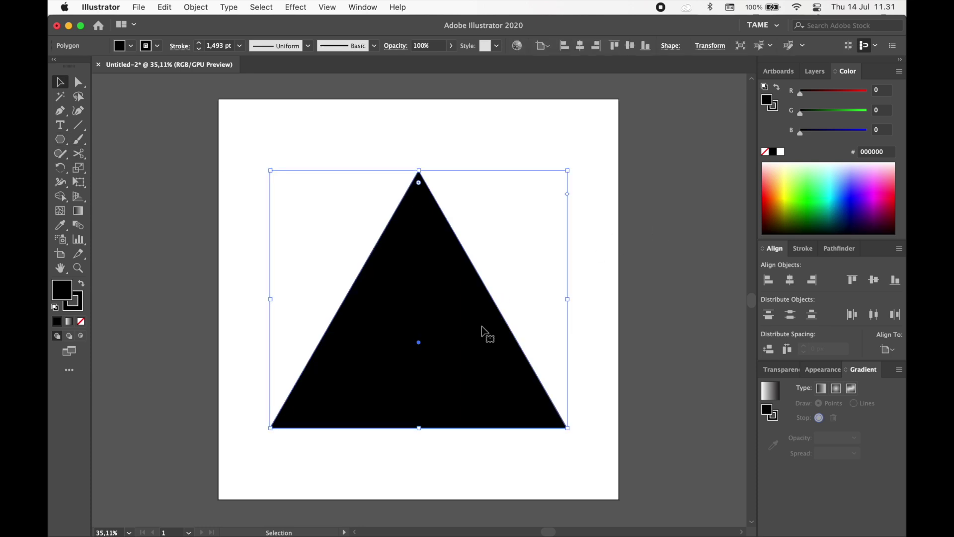
{"action": "key", "text": "Delete"}
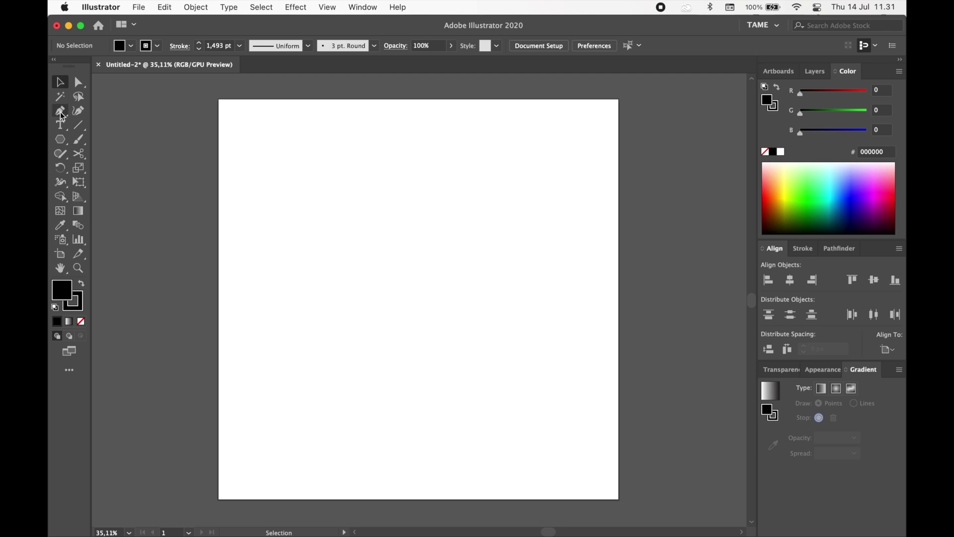
Start dragging a polygon on the artboard and use the arrow keys to reduce it to 3 sides.
{"action": "left_click", "coordinate": [63, 145]}
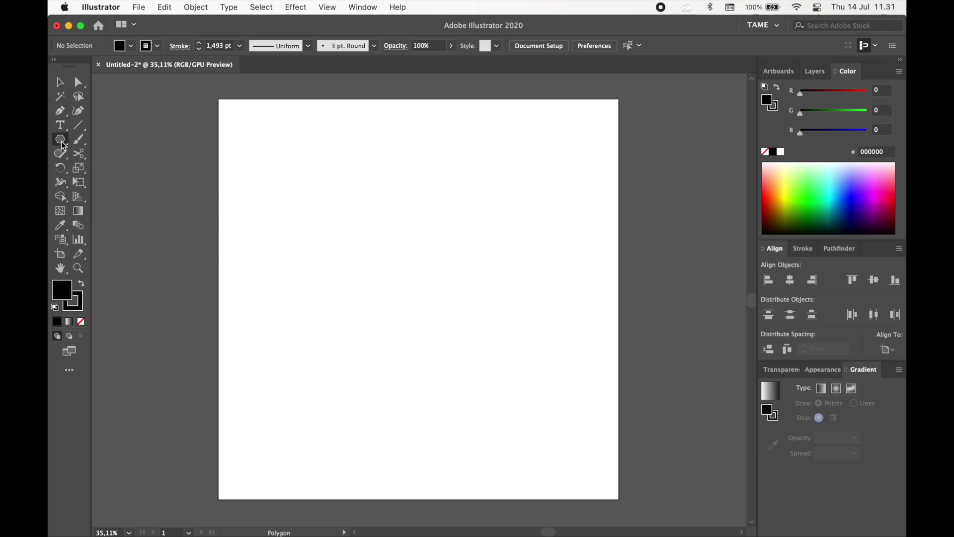
{"action": "left_click_drag", "start_coordinate": [355, 228], "coordinate": [432, 294]}
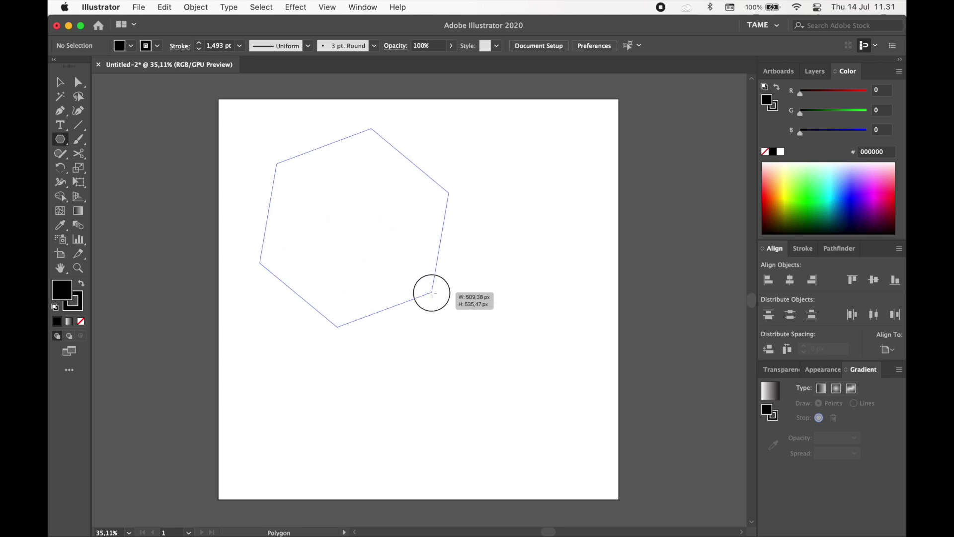
{"action": "left_click_drag", "start_coordinate": [432, 293], "coordinate": [437, 282]}
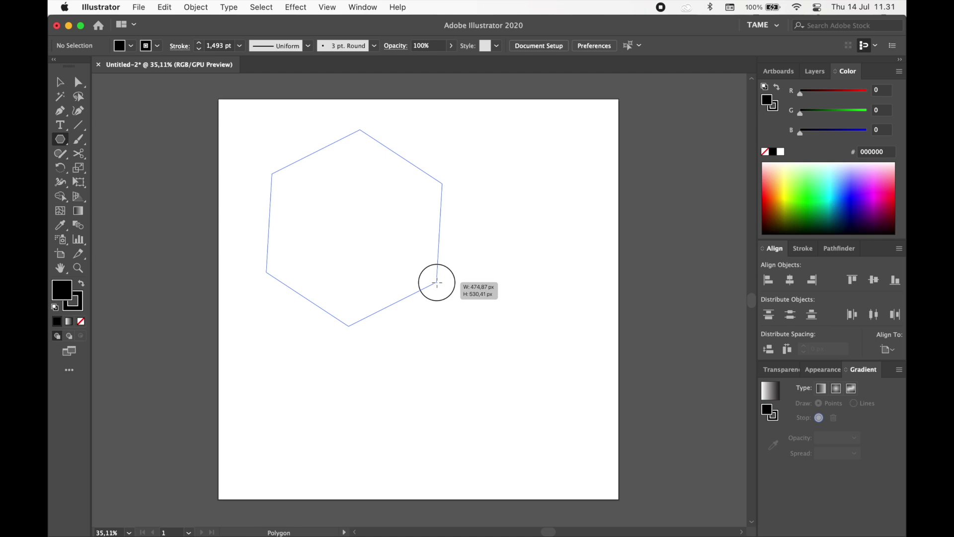
{"action": "key", "text": "Up"}
{"action": "key", "text": "Down"}
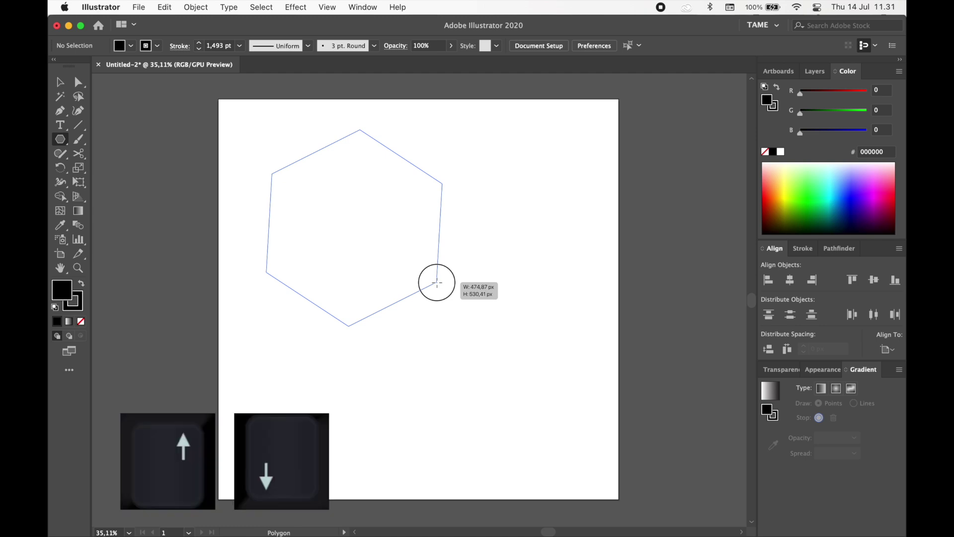
{"action": "key", "text": "Up"}
{"action": "key", "text": "Up"}
{"action": "key", "text": "Up"}
{"action": "key", "text": "Up"}
{"action": "key", "text": "Up"}
{"action": "key", "text": "Up"}
{"action": "key", "text": "Down"}
{"action": "key", "text": "Down"}
{"action": "key", "text": "Down"}
{"action": "key", "text": "Down"}
{"action": "key", "text": "Down"}
{"action": "key", "text": "Down"}
{"action": "key", "text": "Down"}
{"action": "key", "text": "Down"}
{"action": "key", "text": "Down"}
Enlarge and level the black triangle, then release to finish drawing it.
{"action": "left_click_drag", "start_coordinate": [437, 282], "coordinate": [443, 279]}
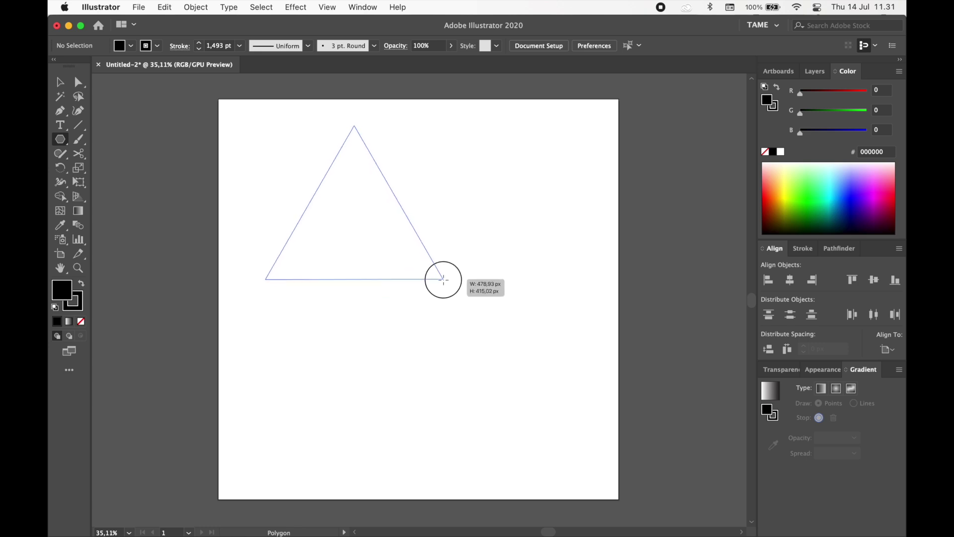
{"action": "left_click_drag", "start_coordinate": [443, 280], "coordinate": [444, 277]}
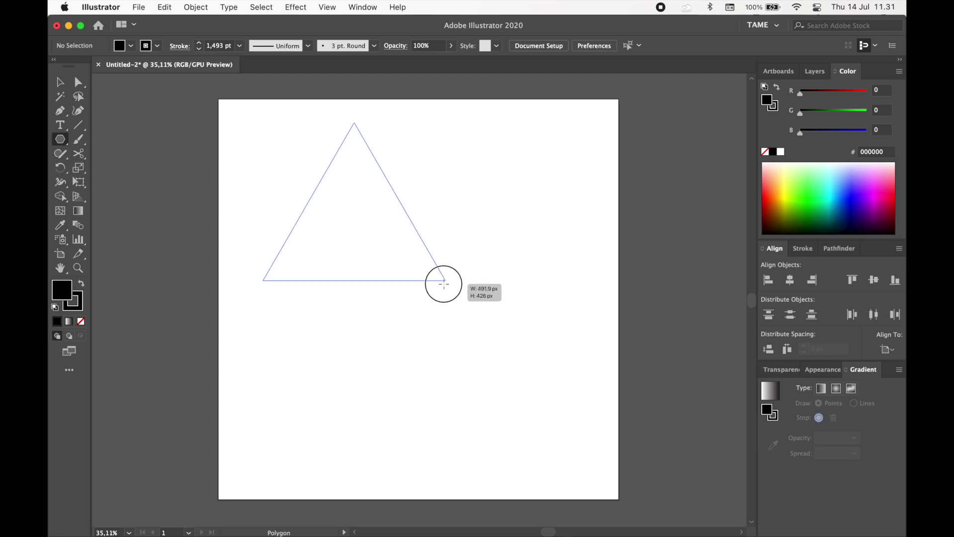
{"action": "left_click_drag", "start_coordinate": [444, 277], "coordinate": [448, 288]}
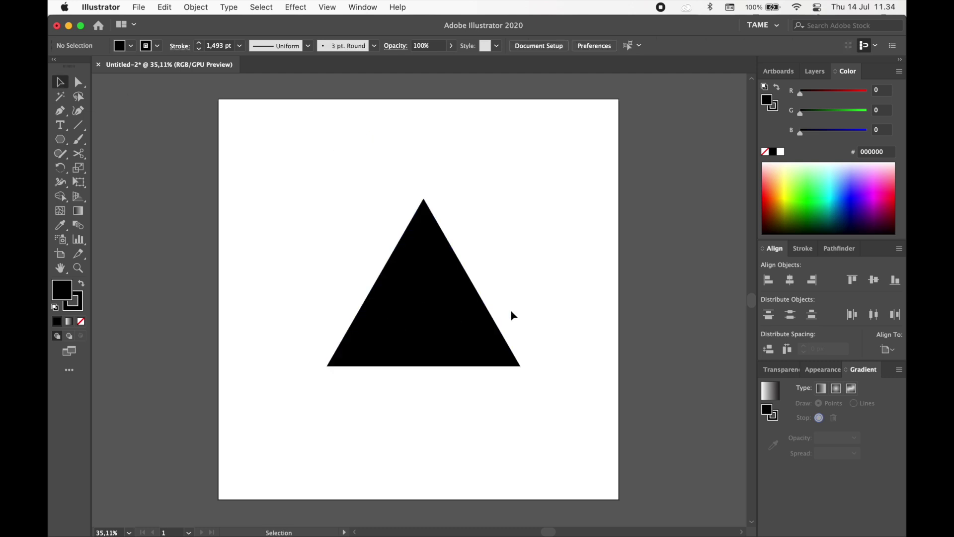
{"action": "left_click", "coordinate": [444, 324]}
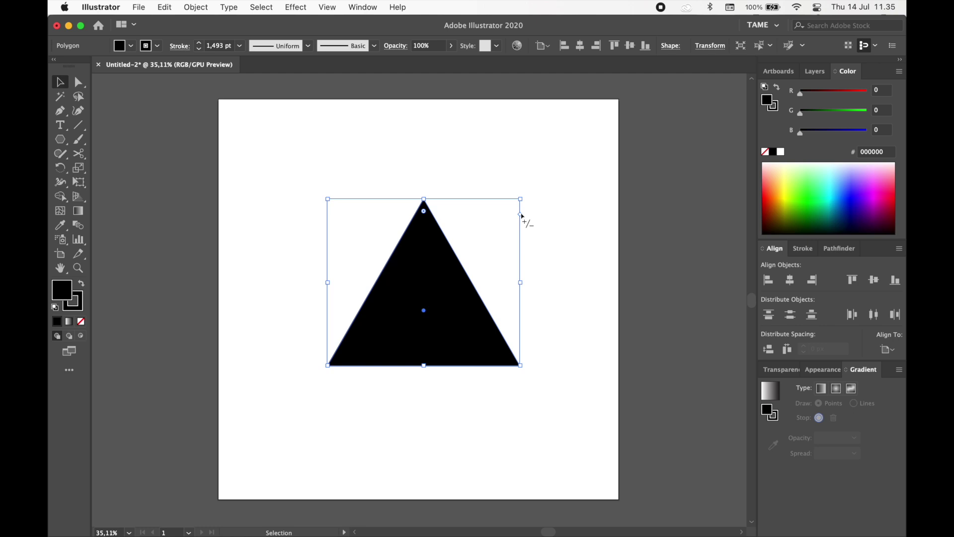
{"action": "mouse_move", "coordinate": [522, 215]}
{"action": "left_mouse_down"}
{"action": "mouse_move", "coordinate": [517, 288]}
{"action": "mouse_move", "coordinate": [517, 279]}
{"action": "mouse_move", "coordinate": [530, 302]}
{"action": "left_mouse_up"}
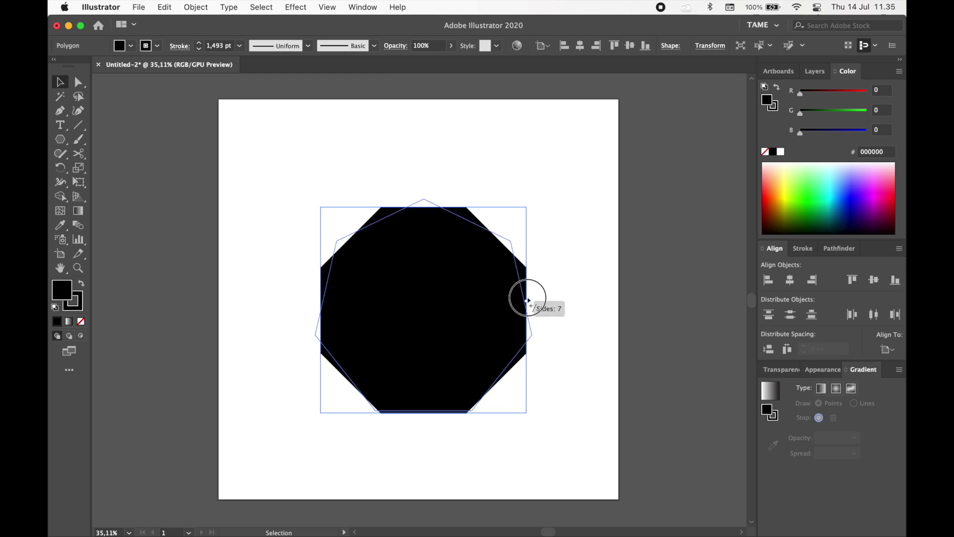
{"action": "mouse_move", "coordinate": [533, 298]}
{"action": "left_mouse_down"}
{"action": "mouse_move", "coordinate": [534, 225]}
{"action": "mouse_move", "coordinate": [530, 288]}
{"action": "mouse_move", "coordinate": [531, 249]}
{"action": "mouse_move", "coordinate": [504, 277]}
{"action": "left_mouse_up"}
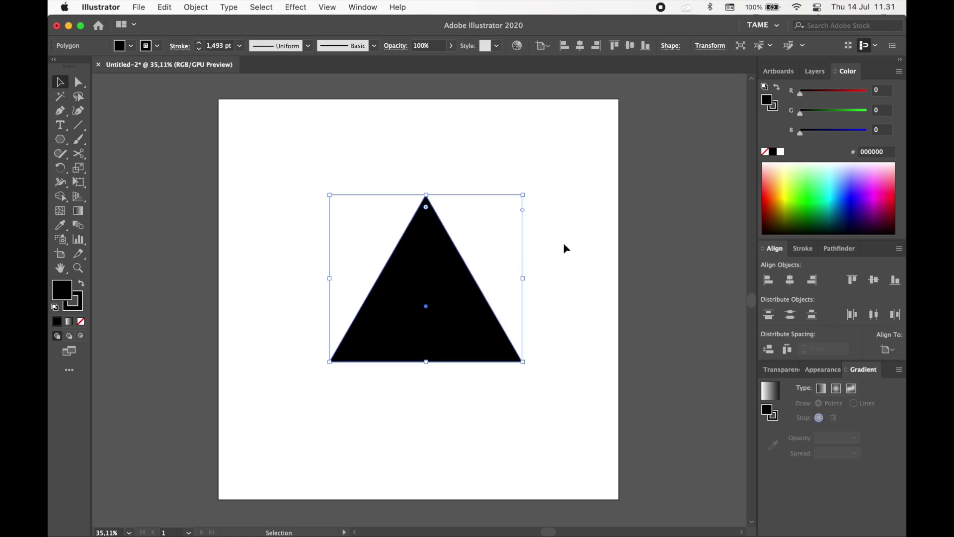
Nudge the black triangle a few pixels left so it sits centred, then deselect it.
{"action": "left_click", "coordinate": [569, 248]}
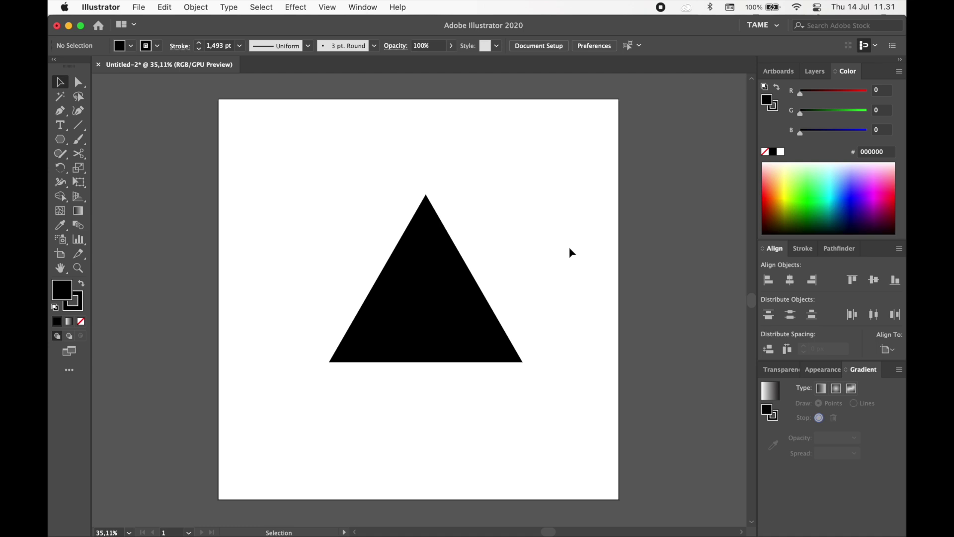
{"action": "left_click_drag", "start_coordinate": [456, 301], "coordinate": [454, 302]}
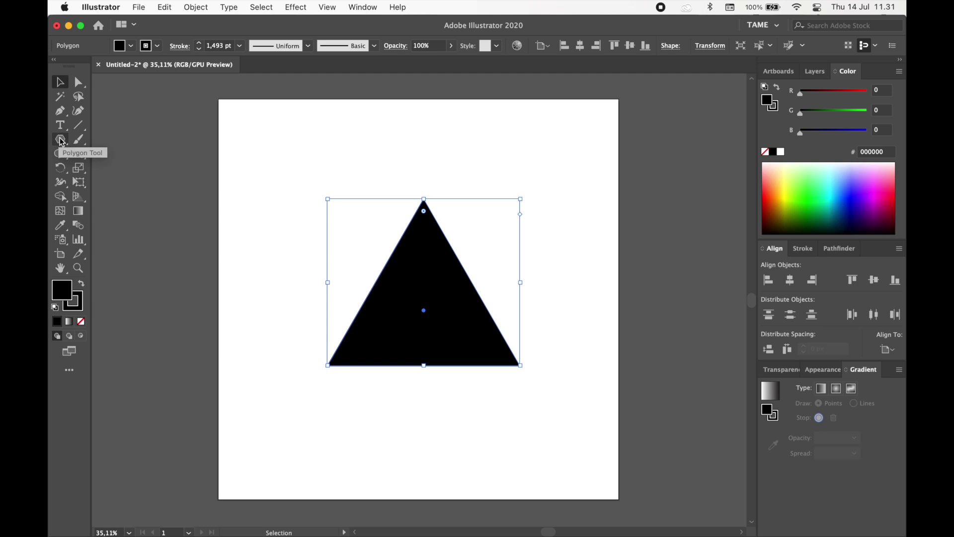
{"action": "left_click", "coordinate": [357, 178]}
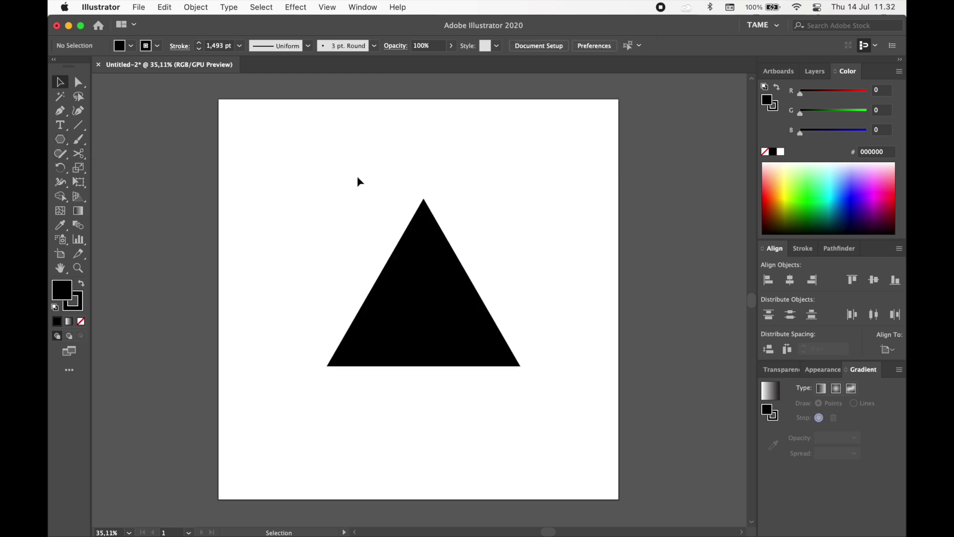